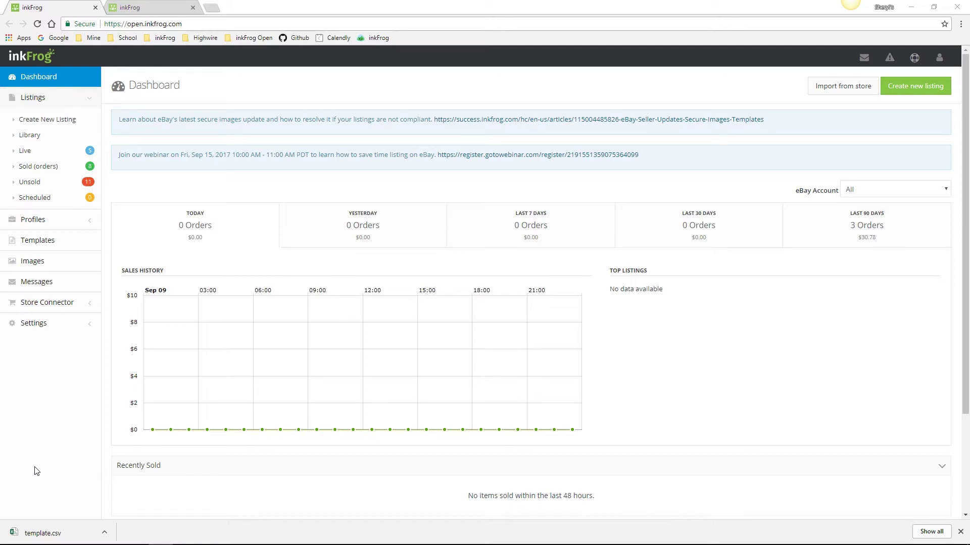
# From the Listing Library, start importing listings from a CSV file
pyautogui.click(50, 137)
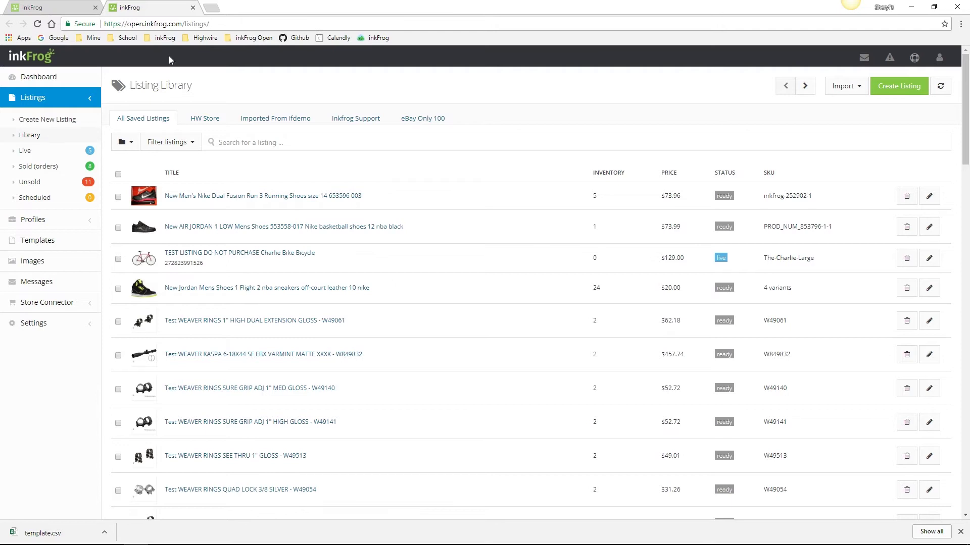
pyautogui.click(846, 94)
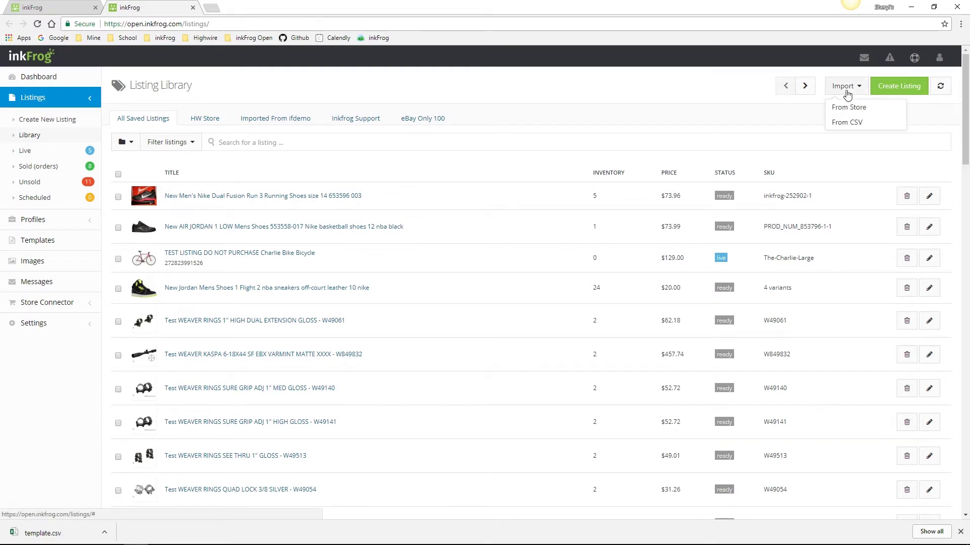
pyautogui.click(847, 123)
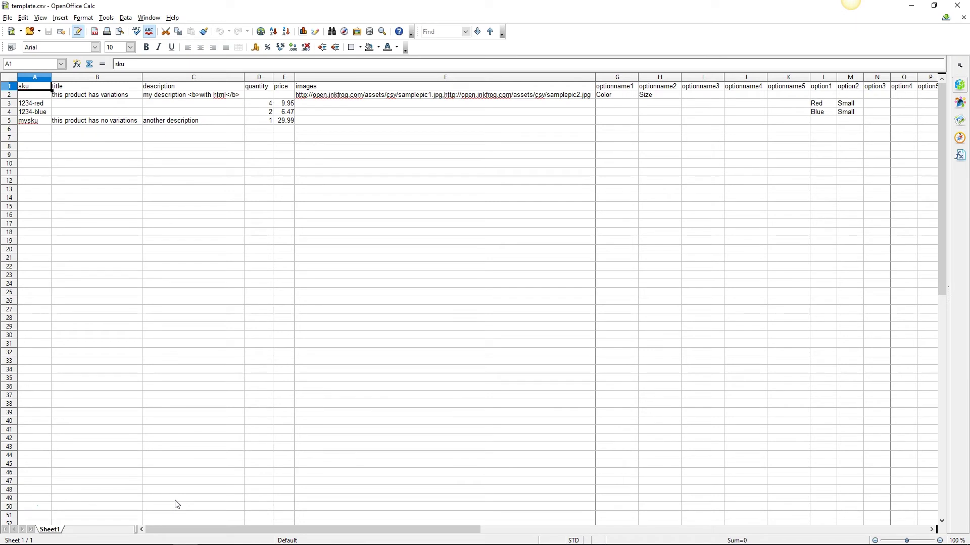
# Step across template.csv's row 1 headers from description through option4 to brand
pyautogui.press('Right')
pyautogui.press('Right')
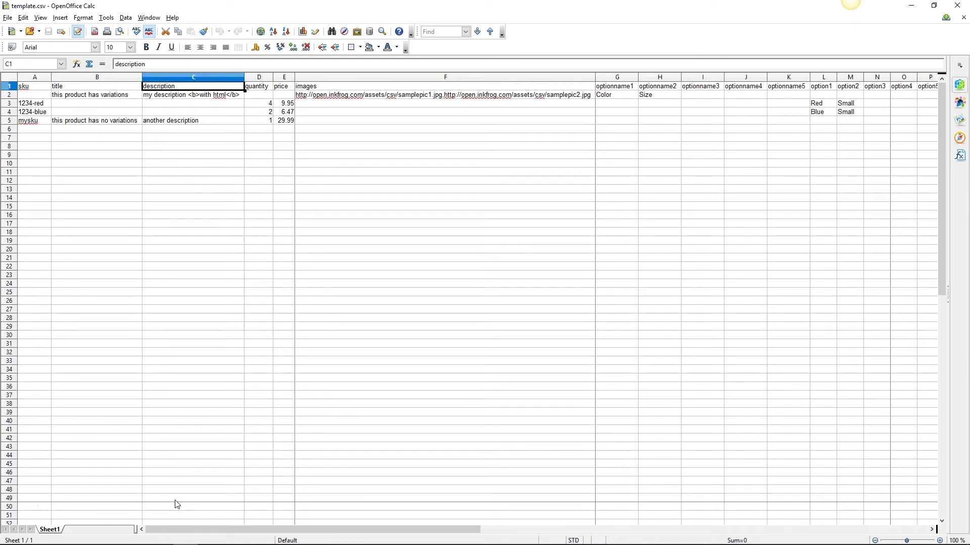
pyautogui.press('Right')
pyautogui.press('Right')
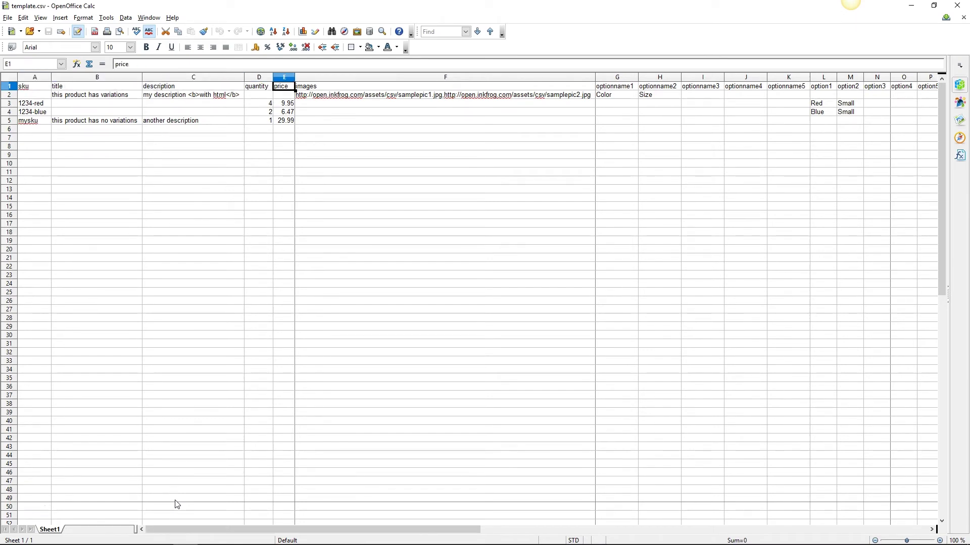
pyautogui.press('Right')
pyautogui.press('Right')
pyautogui.press('Right')
pyautogui.press('Right')
pyautogui.press('Right')
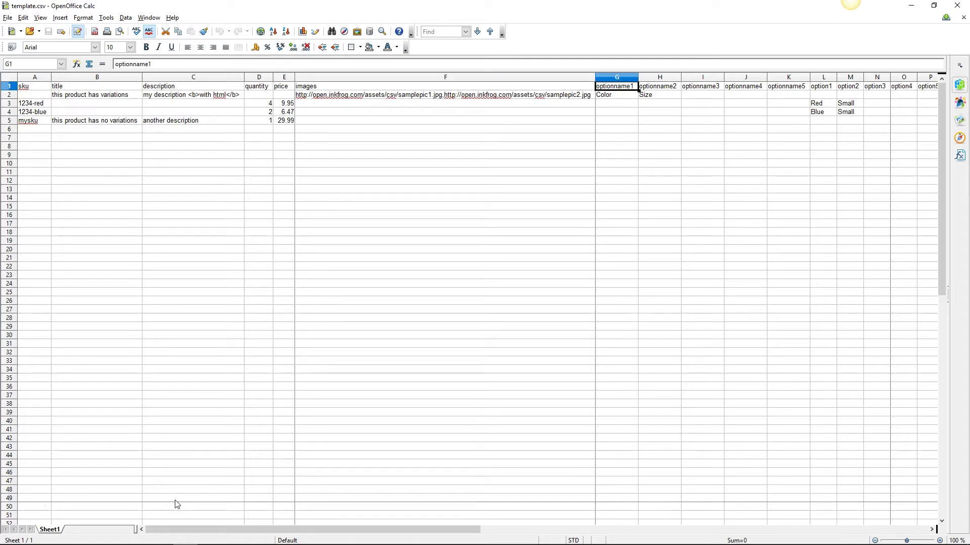
pyautogui.press('Right')
pyautogui.press('Right')
pyautogui.press('Right')
pyautogui.press('Right')
pyautogui.press('Right')
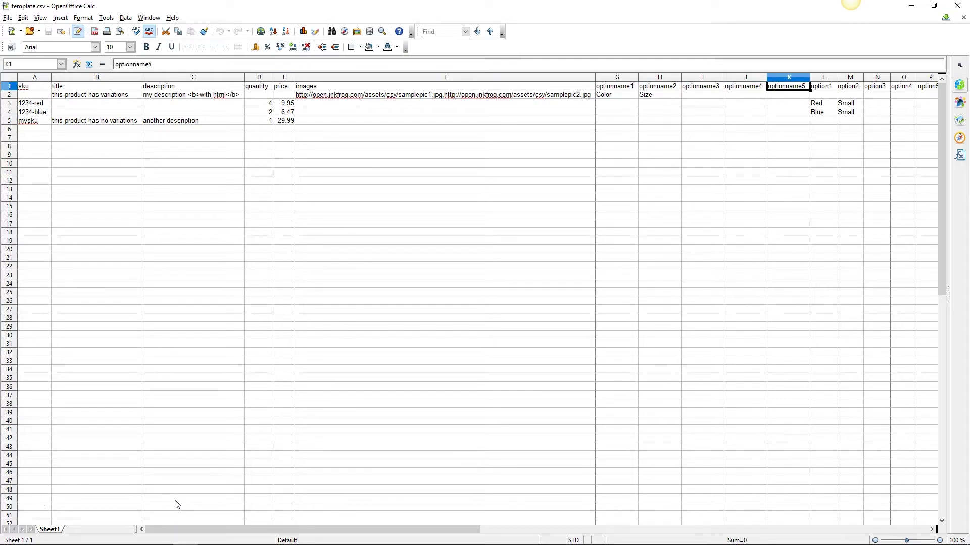
pyautogui.press('Right')
pyautogui.press('Right')
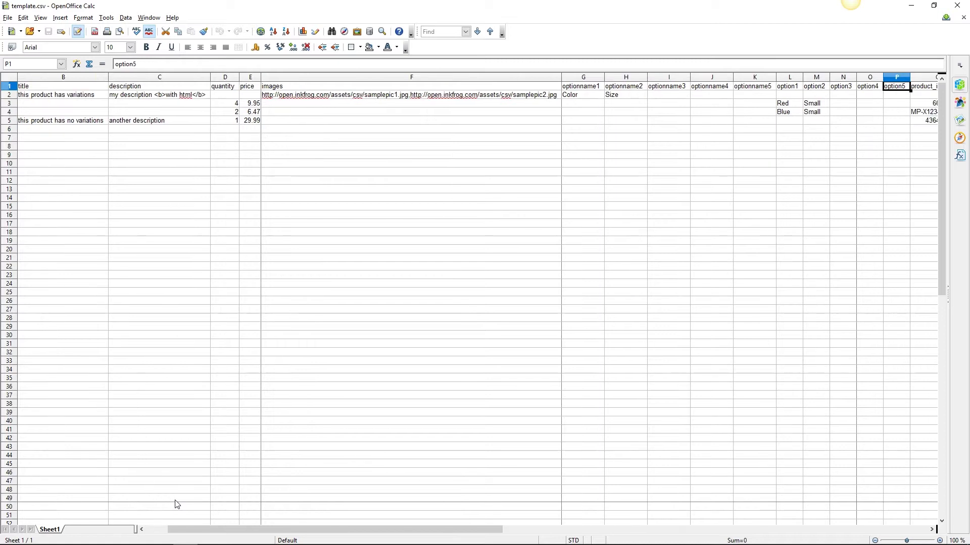
pyautogui.press('Right')
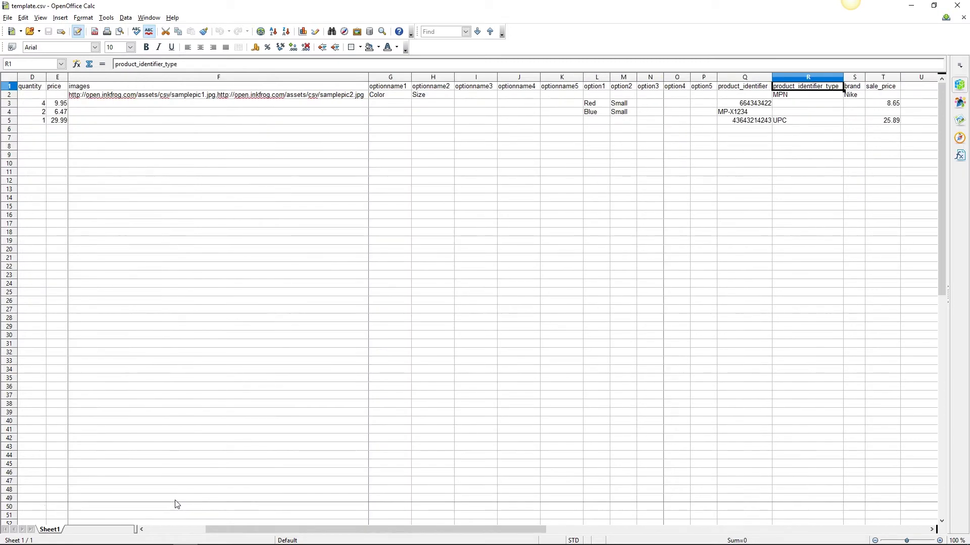
pyautogui.press('Right')
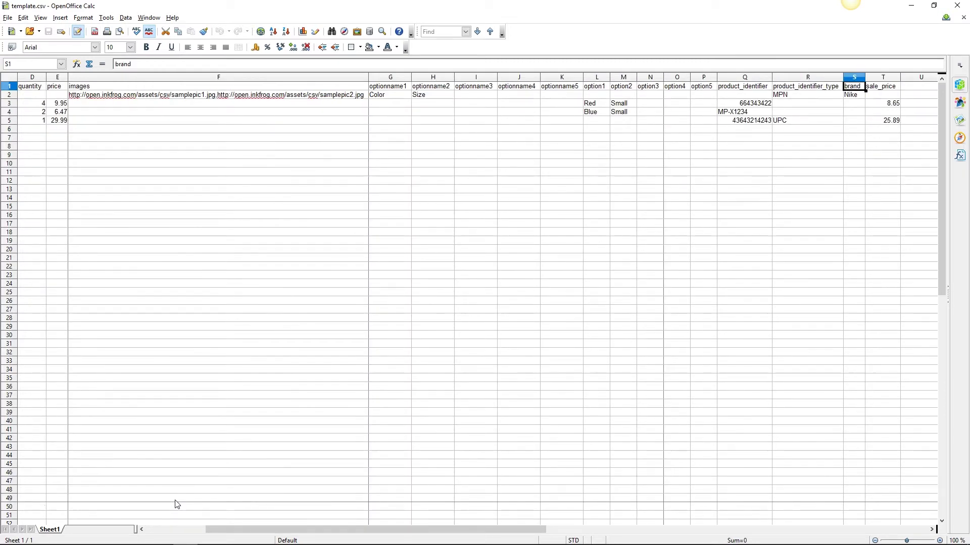
pyautogui.press('Right')
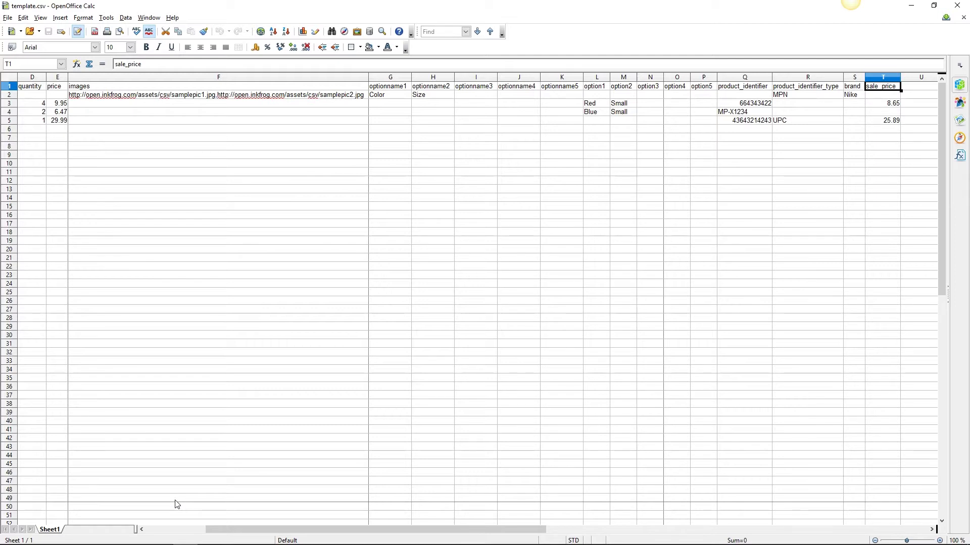
pyautogui.click(9, 94)
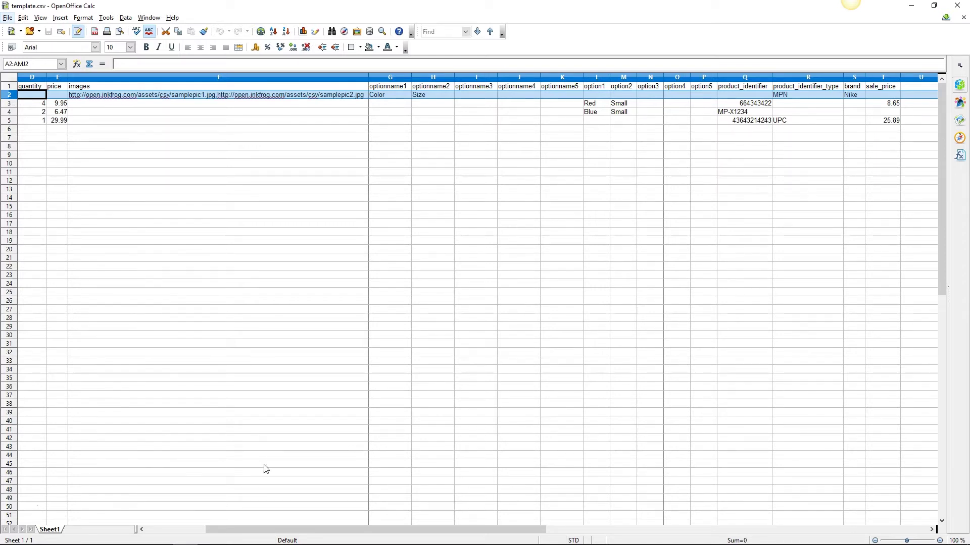
pyautogui.moveTo(289, 530); pyautogui.dragTo(218, 541)
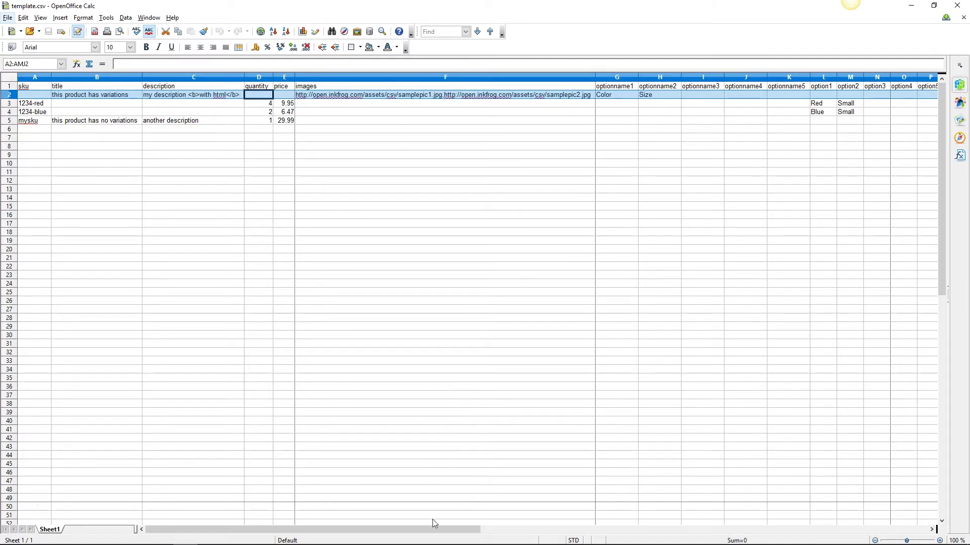
pyautogui.moveTo(433, 530); pyautogui.dragTo(572, 526)
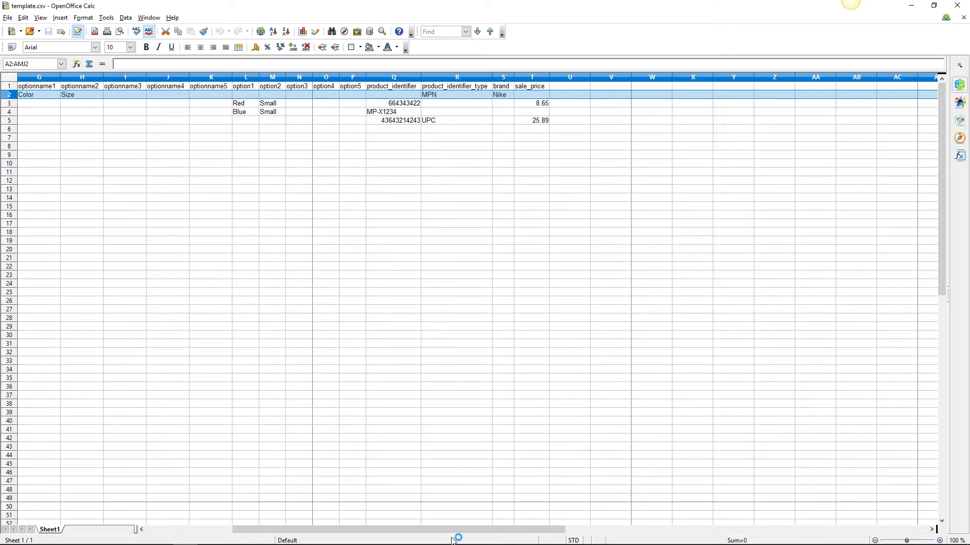
pyautogui.moveTo(452, 530); pyautogui.dragTo(426, 527)
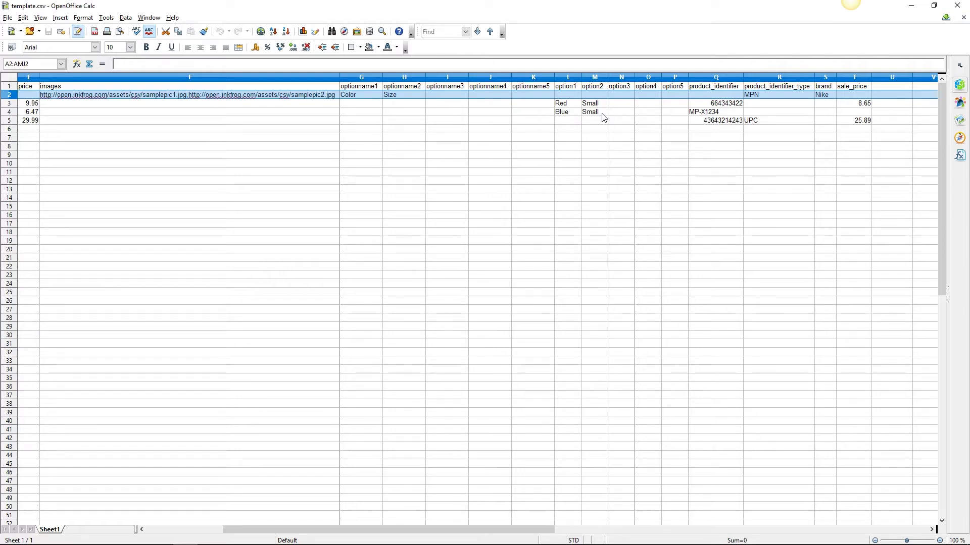
pyautogui.hscroll(-4, 604, 118)
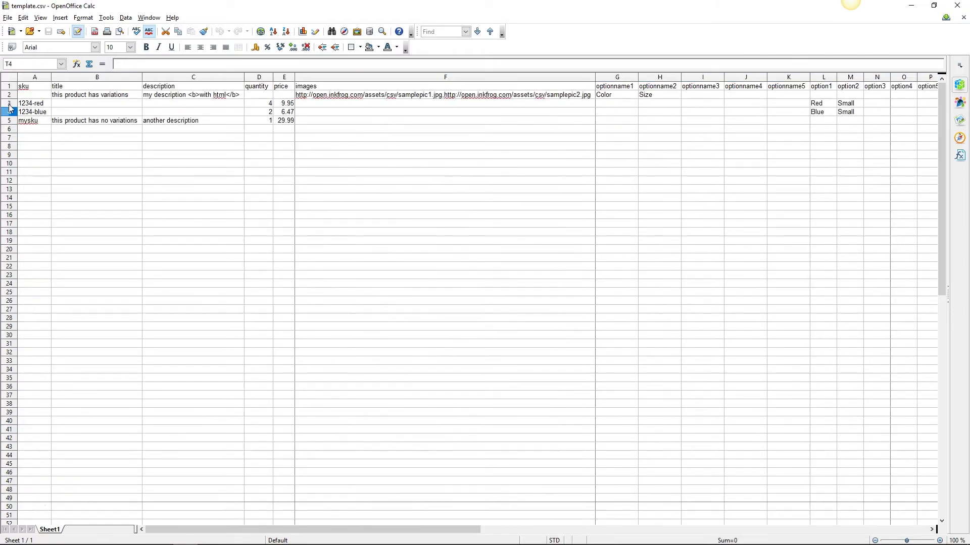
pyautogui.moveTo(10, 104); pyautogui.dragTo(10, 113)
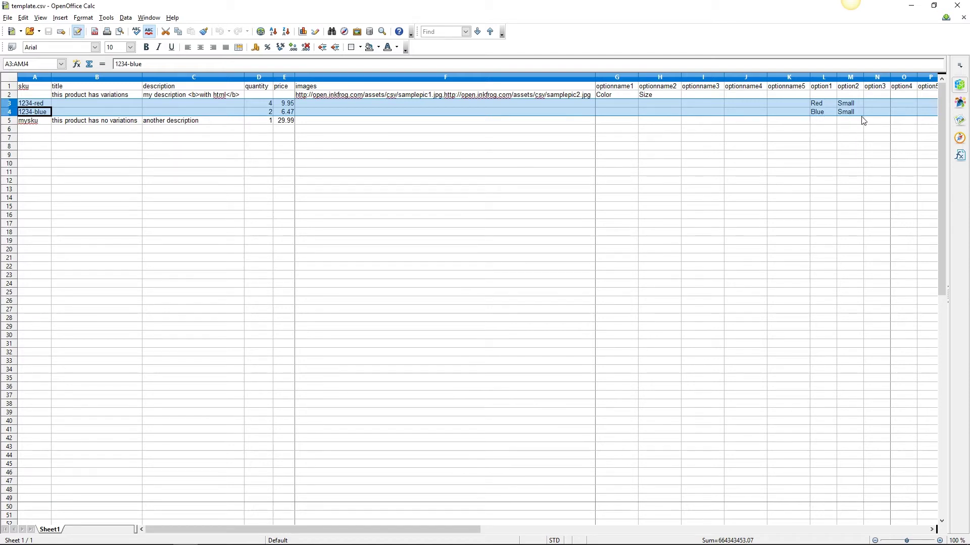
# Review the mysku product in row 5 through to its sale price, then highlight the sku column
pyautogui.click(10, 122)
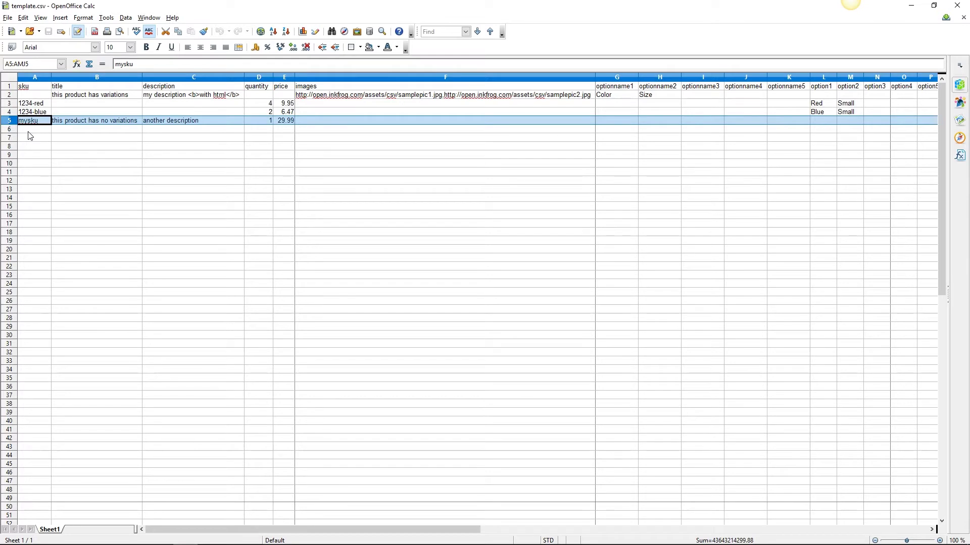
pyautogui.press('Right')
pyautogui.press('Right')
pyautogui.press('Right')
pyautogui.press('Right')
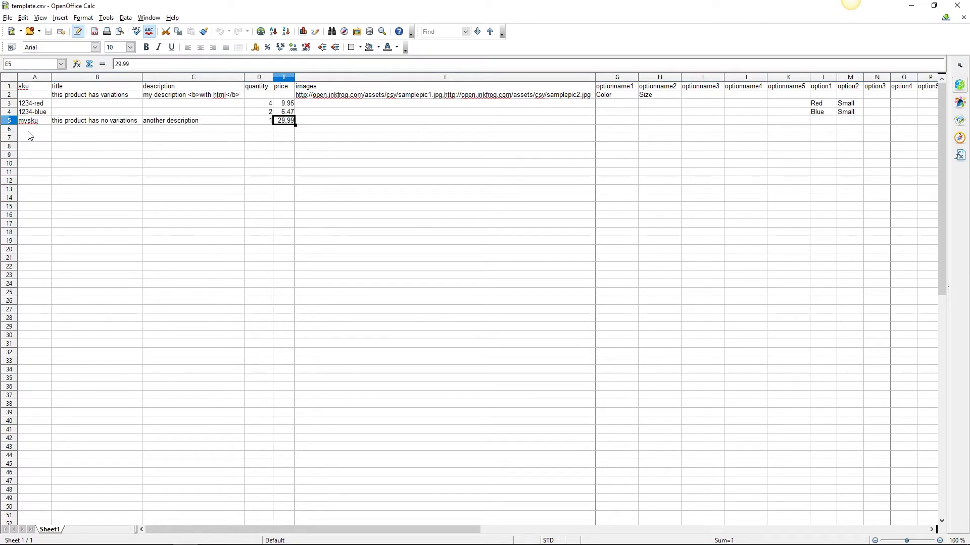
pyautogui.press('Right')
pyautogui.press('Right')
pyautogui.press('Right')
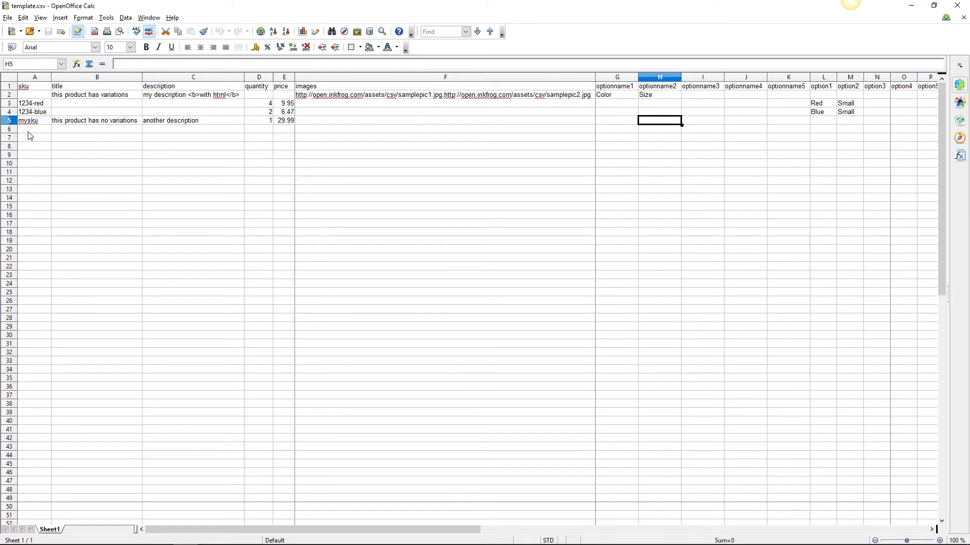
pyautogui.press('Right')
pyautogui.press('Right')
pyautogui.press('Right')
pyautogui.press('Right')
pyautogui.press('Right')
pyautogui.press('Right')
pyautogui.press('Right')
pyautogui.press('Right')
pyautogui.press('Right')
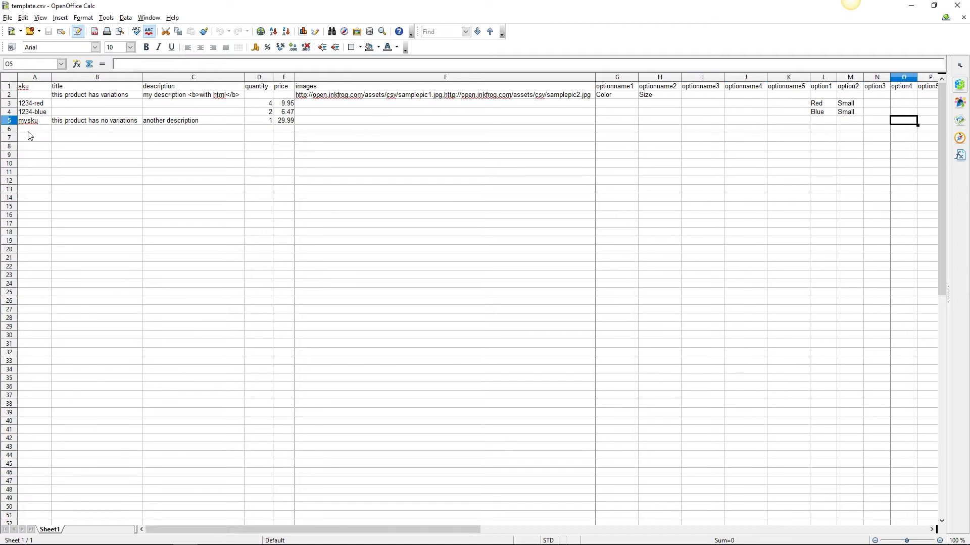
pyautogui.press('Right')
pyautogui.press('Right')
pyautogui.press('Right')
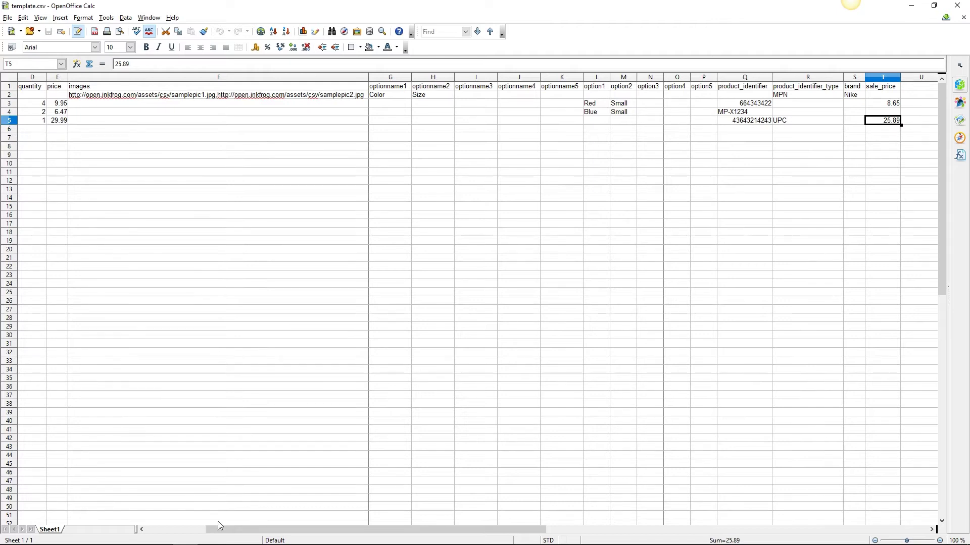
pyautogui.moveTo(219, 529); pyautogui.dragTo(152, 530)
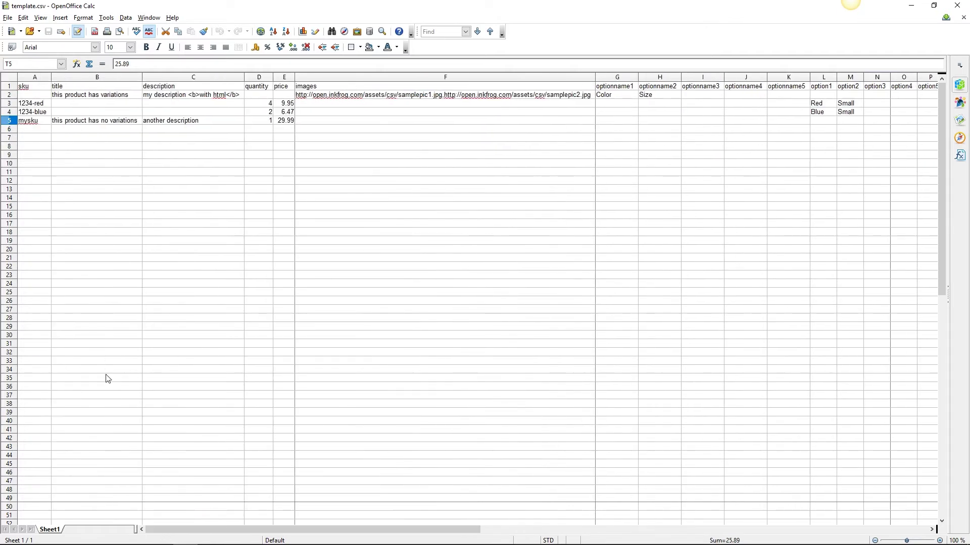
pyautogui.click(29, 77)
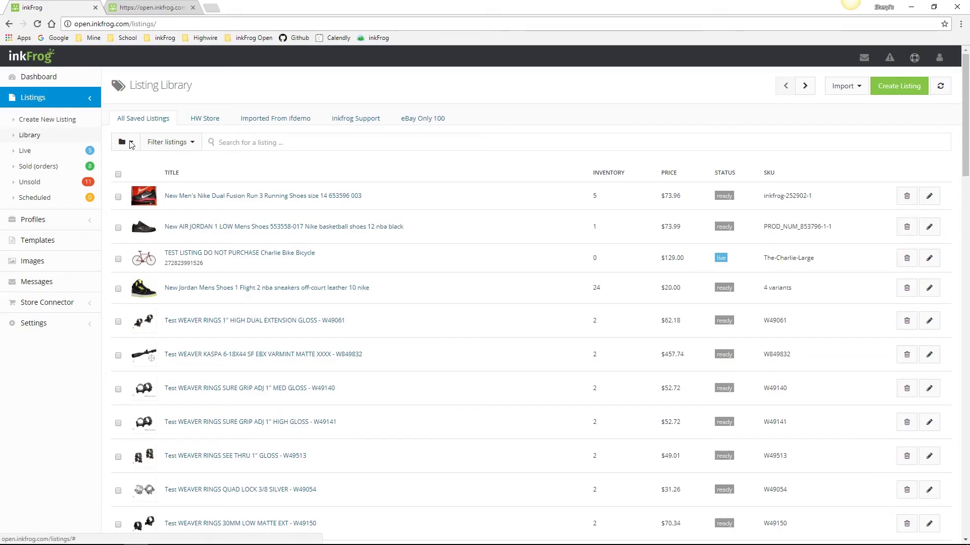
# Upload template.csv through the CSV import so its 2 products appear for import
pyautogui.click(842, 88)
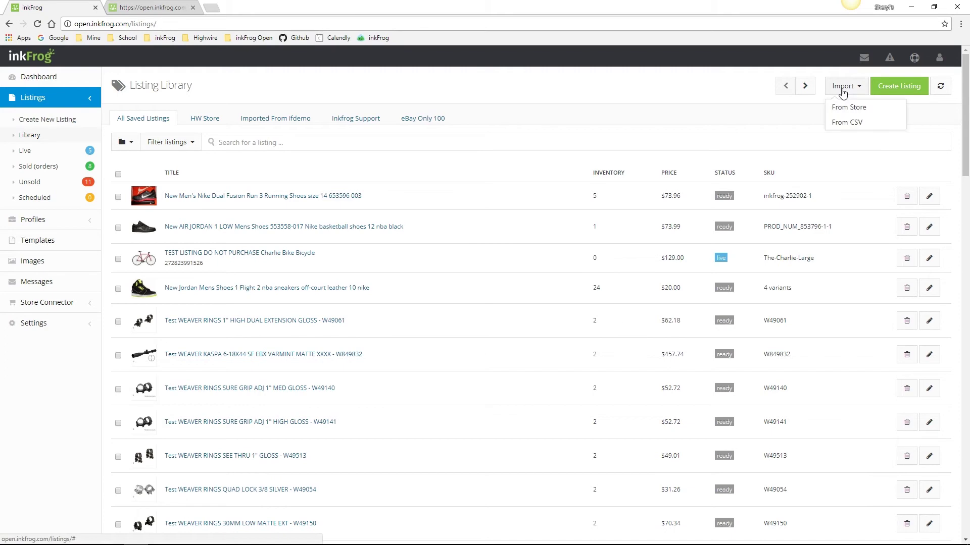
pyautogui.click(844, 122)
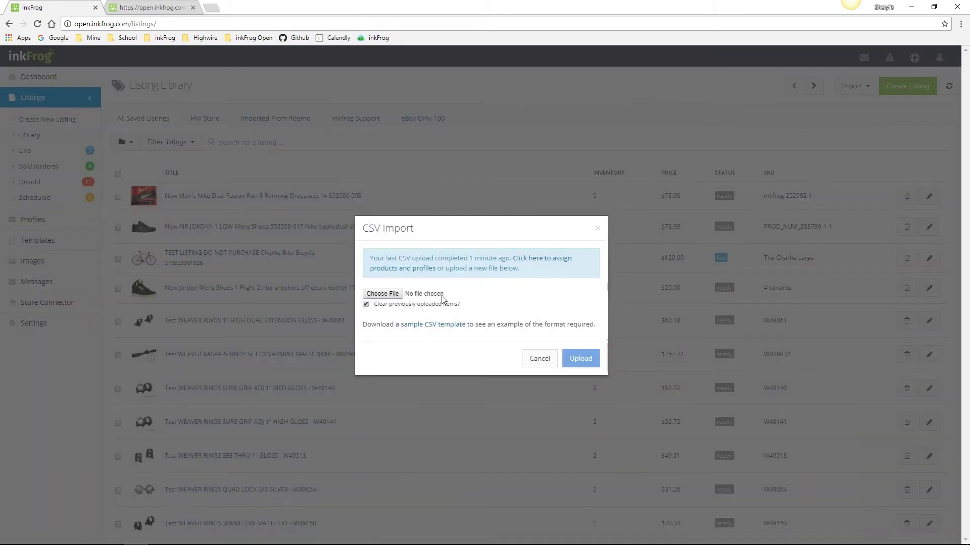
pyautogui.click(383, 294)
pyautogui.click(569, 109)
pyautogui.doubleClick(570, 109)
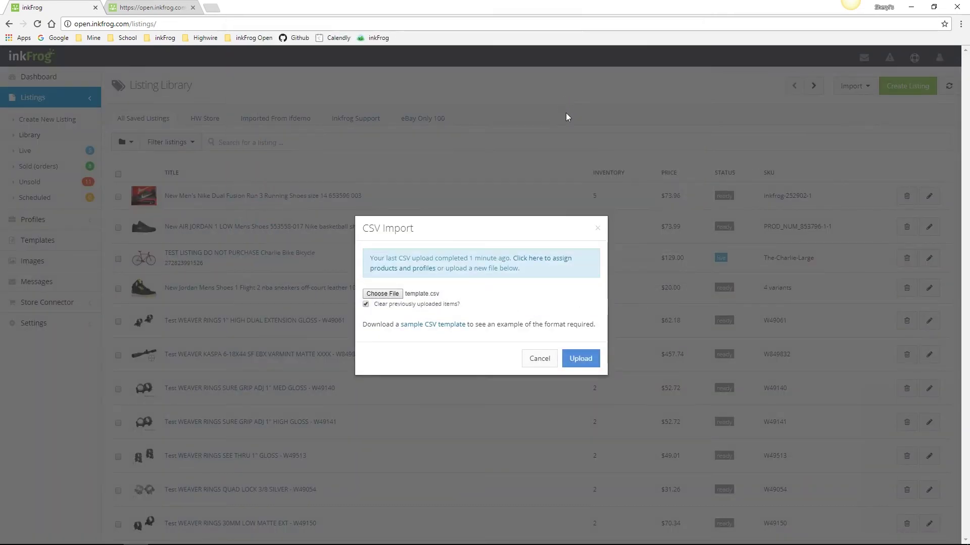
pyautogui.click(581, 359)
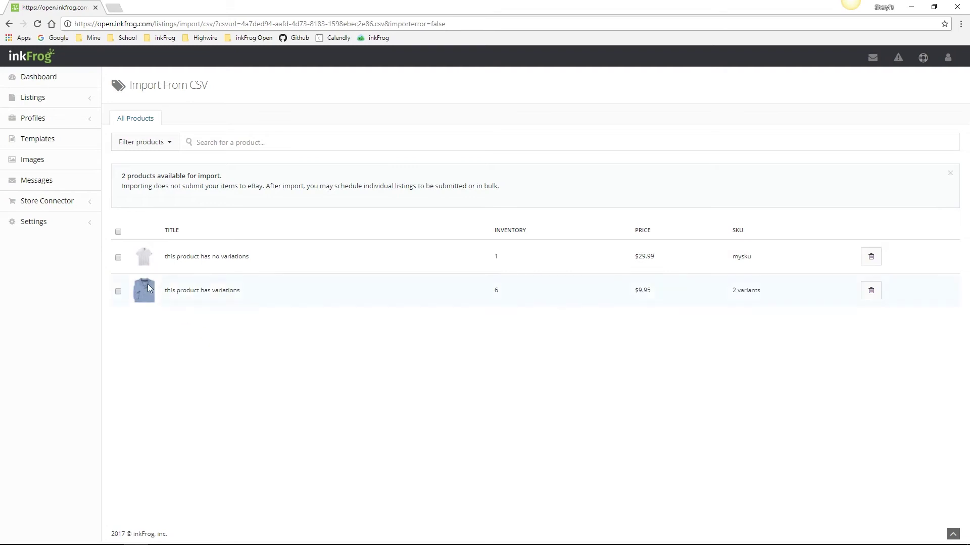
# Select both CSV products and continue to the import mapping step
pyautogui.click(119, 235)
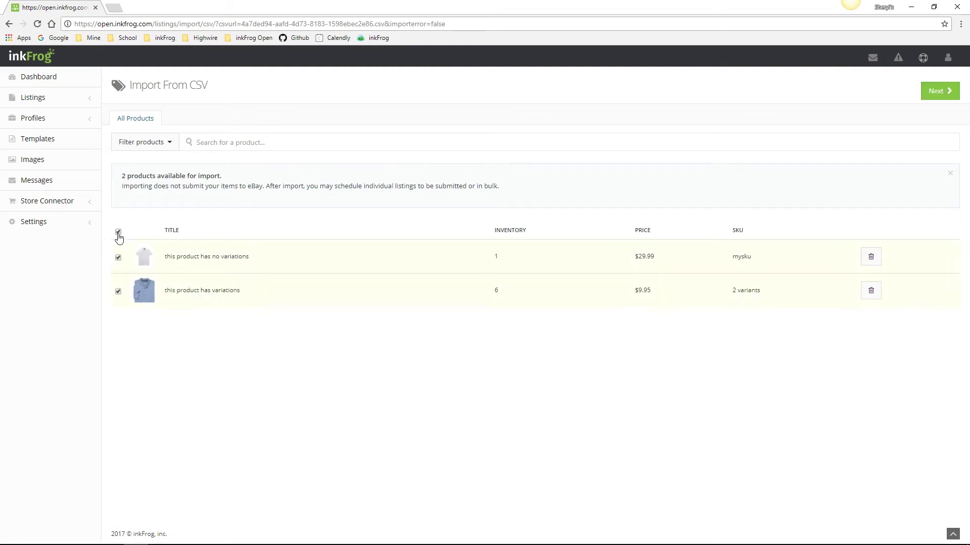
pyautogui.click(939, 91)
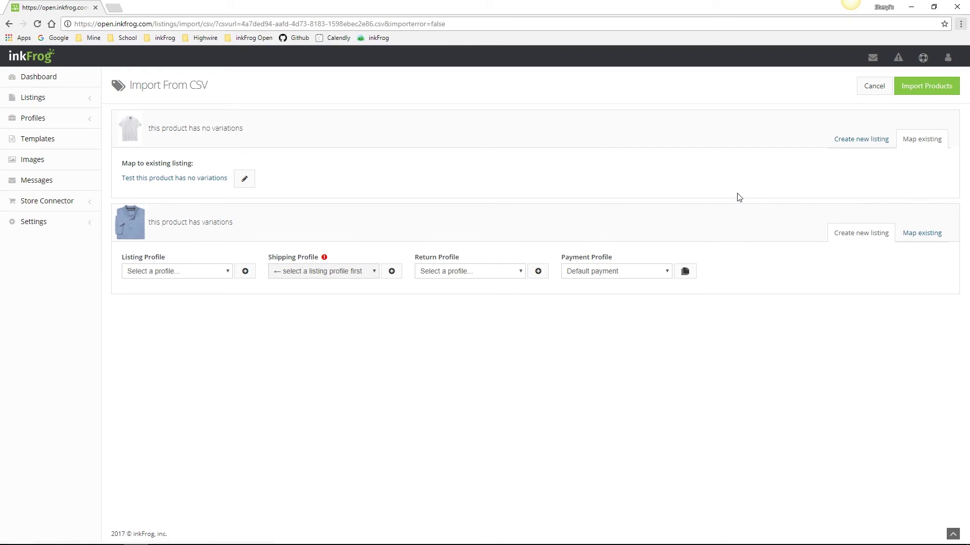
# Make the first product a new listing, then try and clear Main Profile on the second
pyautogui.click(849, 144)
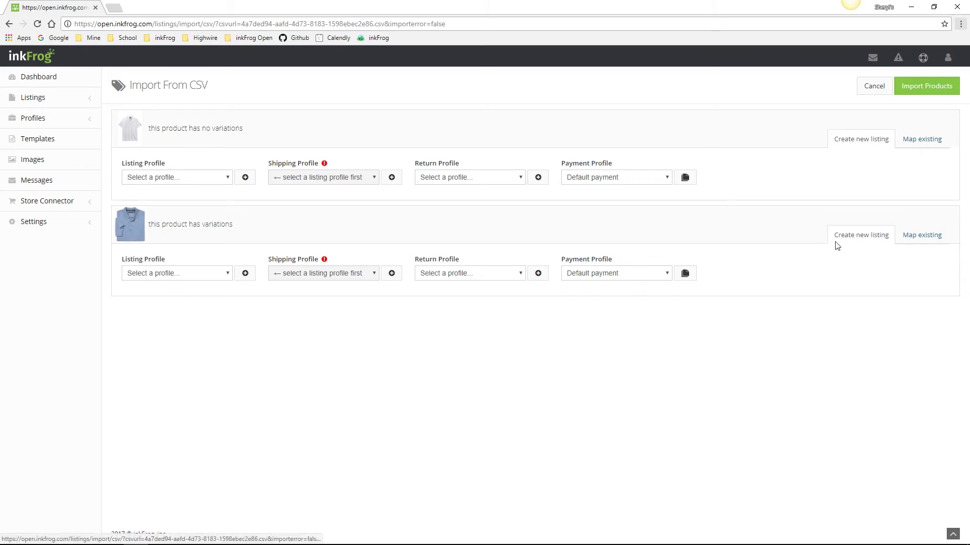
pyautogui.click(229, 276)
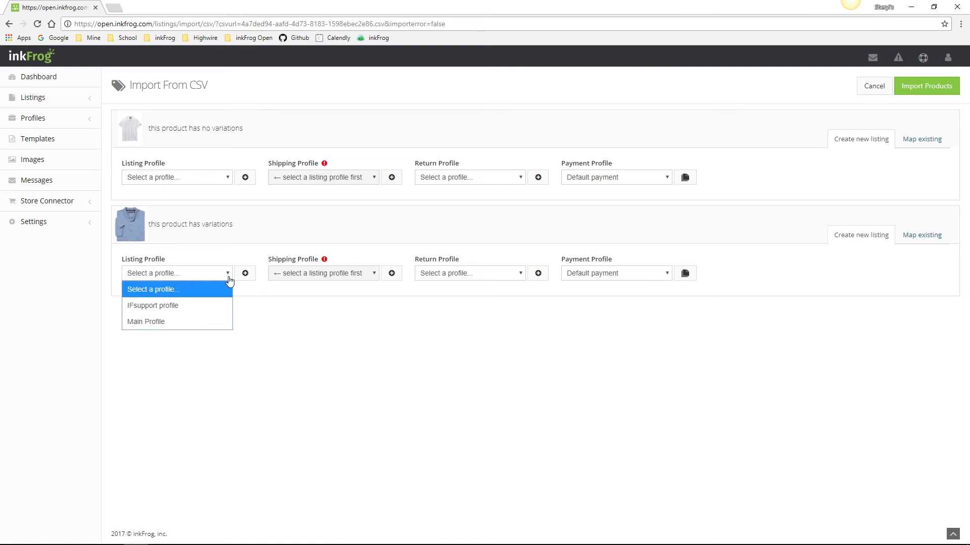
pyautogui.click(198, 322)
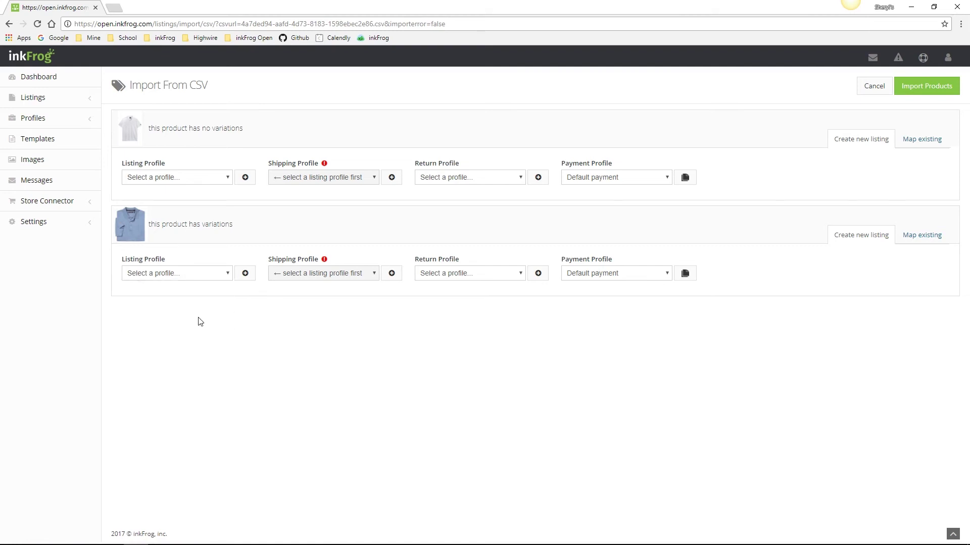
pyautogui.click(391, 274)
# Copy the first product's title text to the clipboard
pyautogui.moveTo(246, 132); pyautogui.dragTo(148, 133)
pyautogui.hotkey('ctrl', 'c')
pyautogui.rightClick(148, 131)
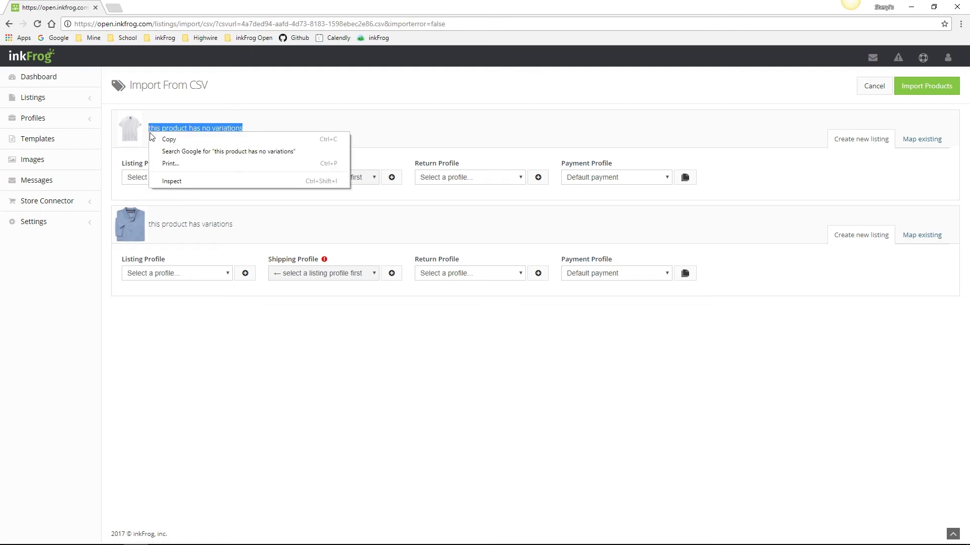
pyautogui.click(165, 140)
# Search existing listings by the pasted title and map 'Test this product has no variations'
pyautogui.click(337, 122)
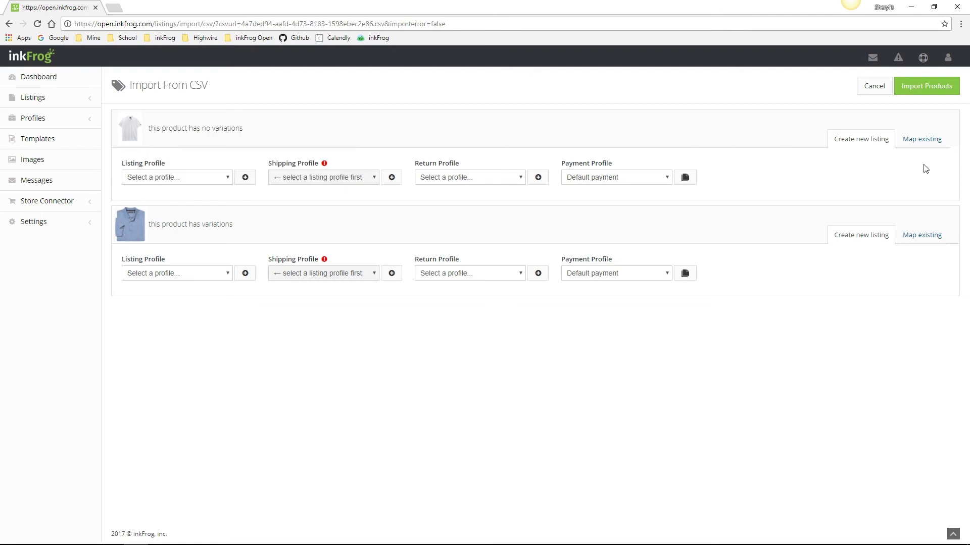
pyautogui.click(919, 142)
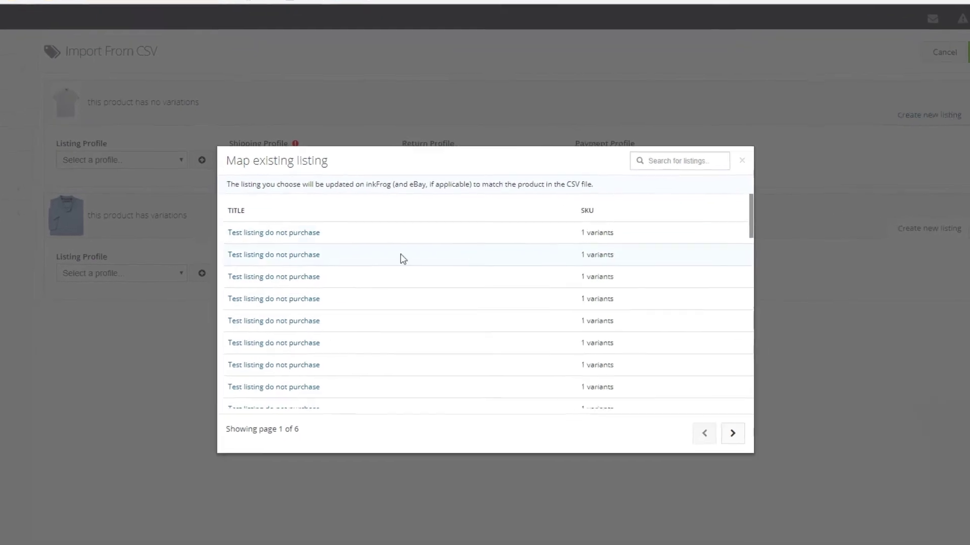
pyautogui.click(681, 151)
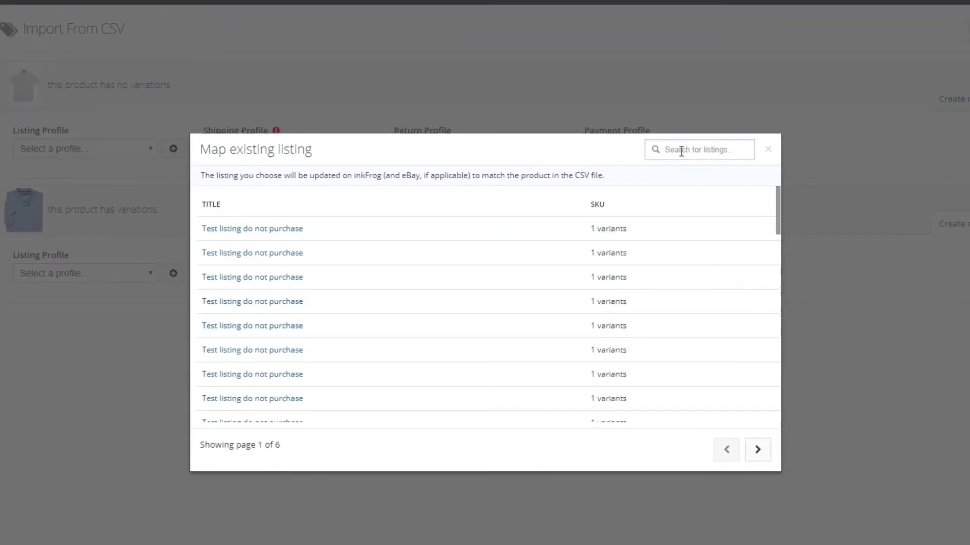
pyautogui.click(681, 151)
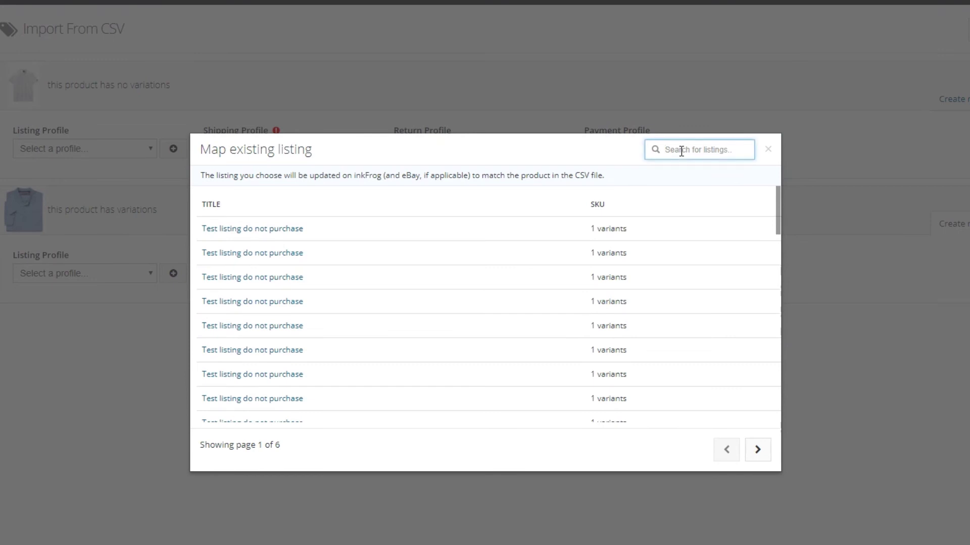
pyautogui.hotkey('ctrl', 'v')
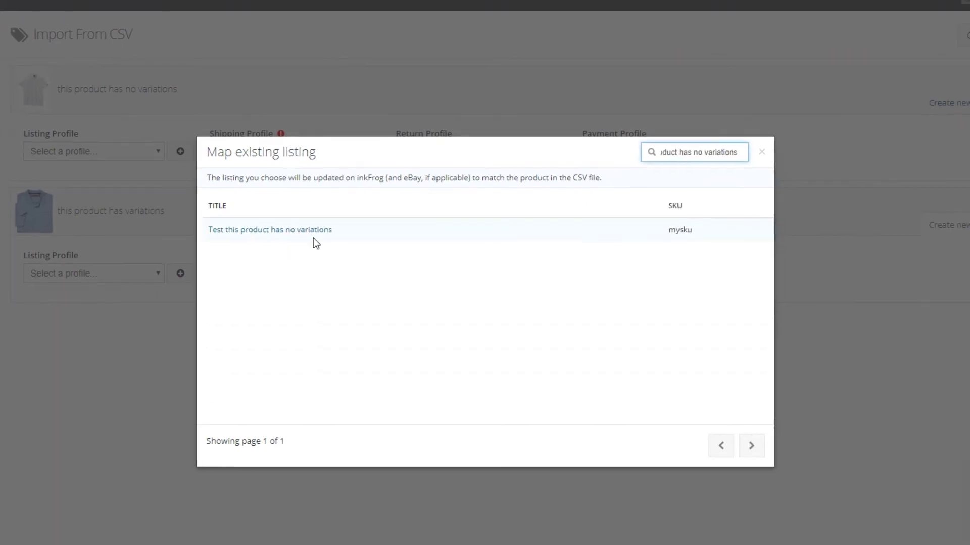
pyautogui.click(314, 237)
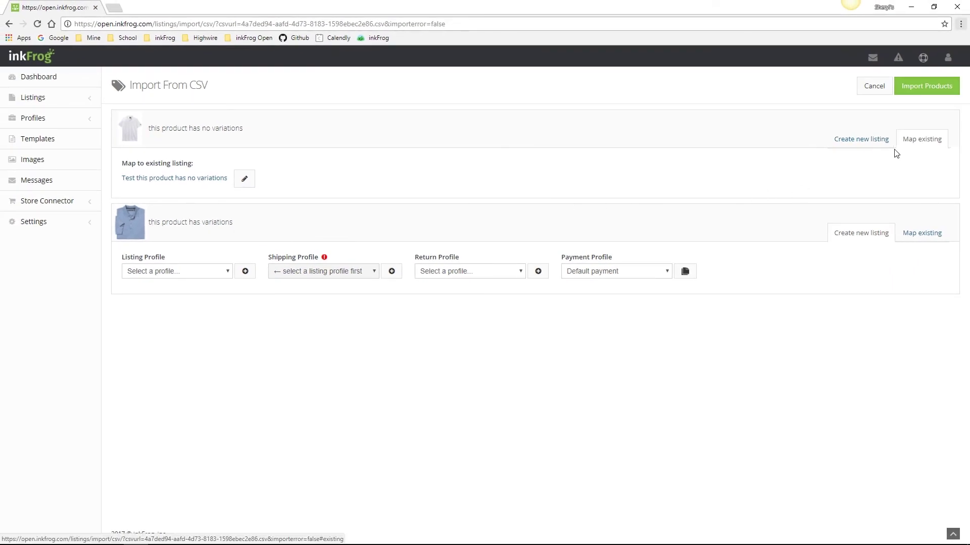
# Give the first product Main Profile, Flat $5 Domestic Only, eBay.com return and Default payment; apply to all
pyautogui.click(866, 141)
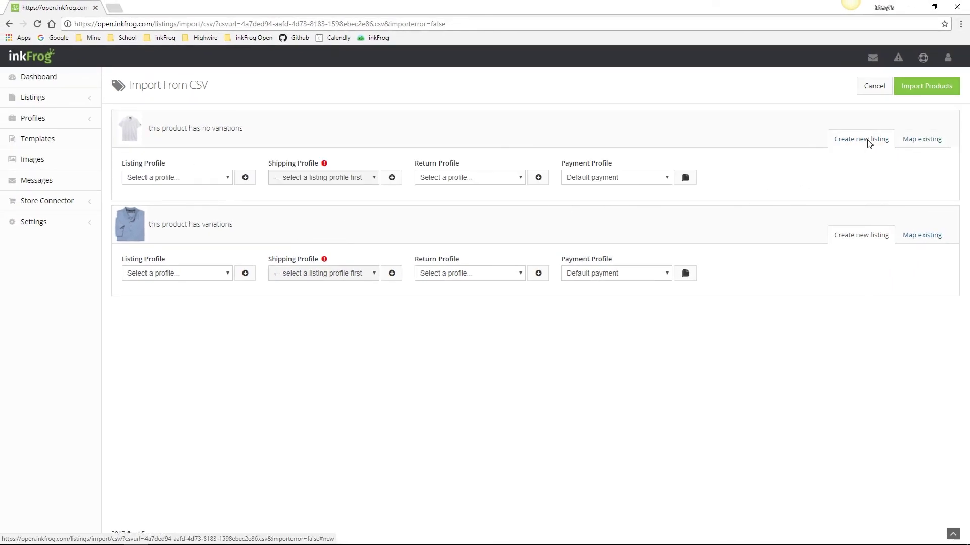
pyautogui.click(228, 178)
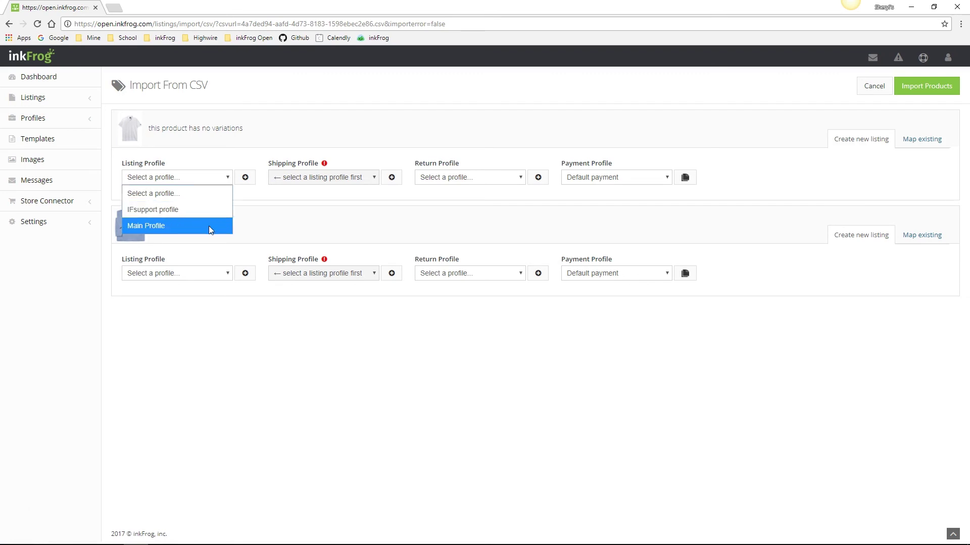
pyautogui.click(208, 226)
pyautogui.click(343, 180)
pyautogui.click(331, 215)
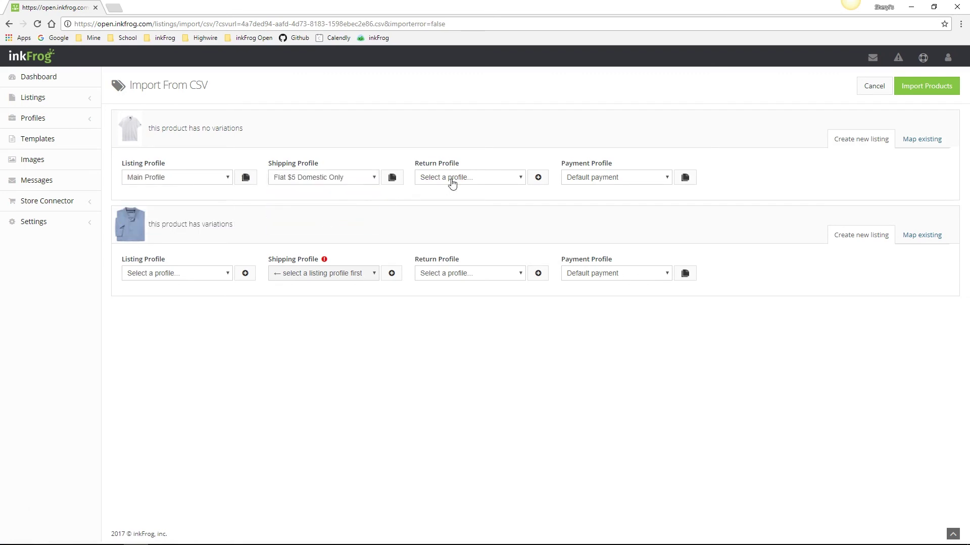
pyautogui.click(448, 180)
pyautogui.click(451, 220)
pyautogui.click(565, 182)
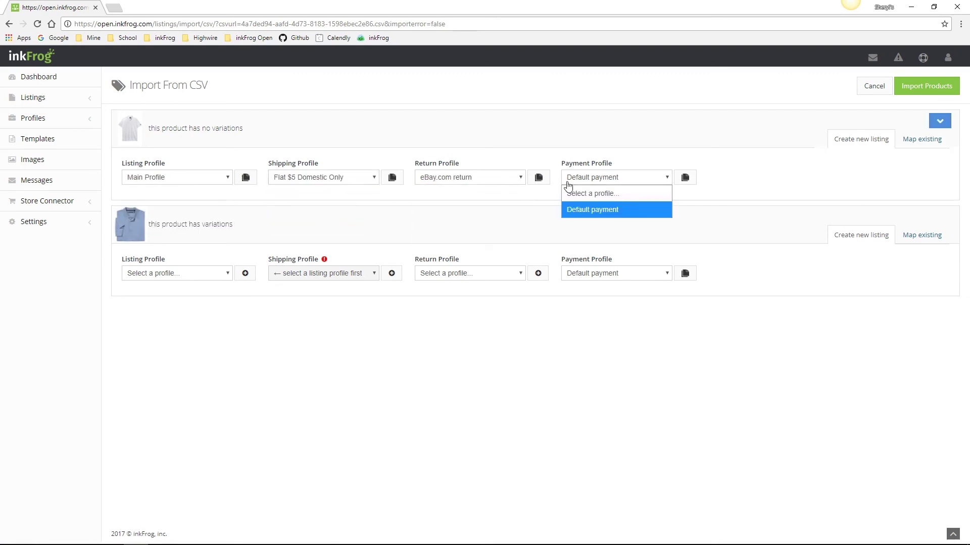
pyautogui.click(571, 209)
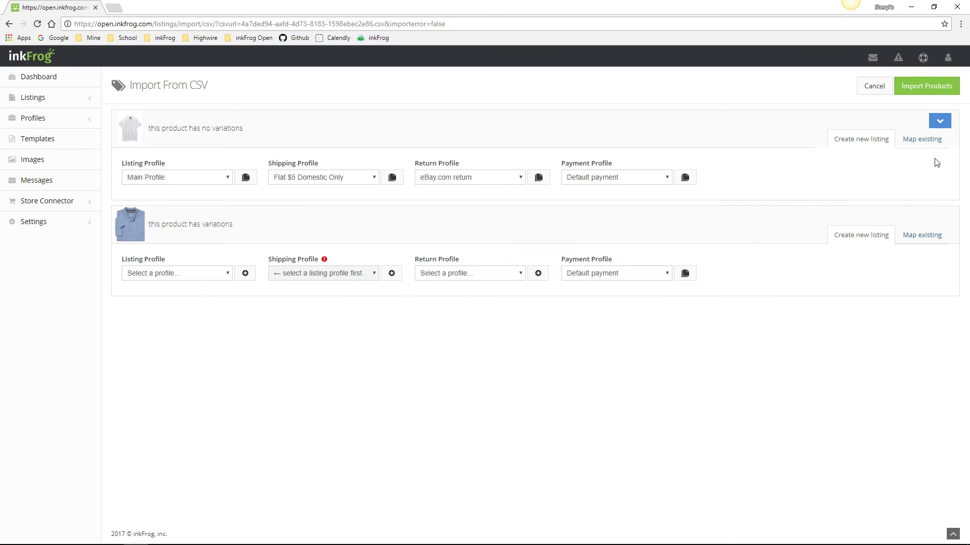
pyautogui.click(941, 128)
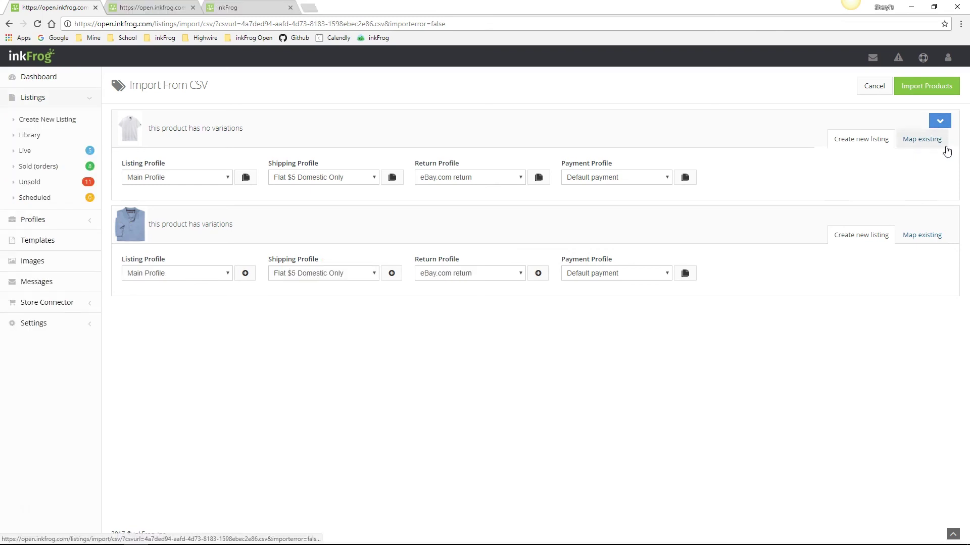
# Import both products, then view them at the top of the Listing Library
pyautogui.click(930, 91)
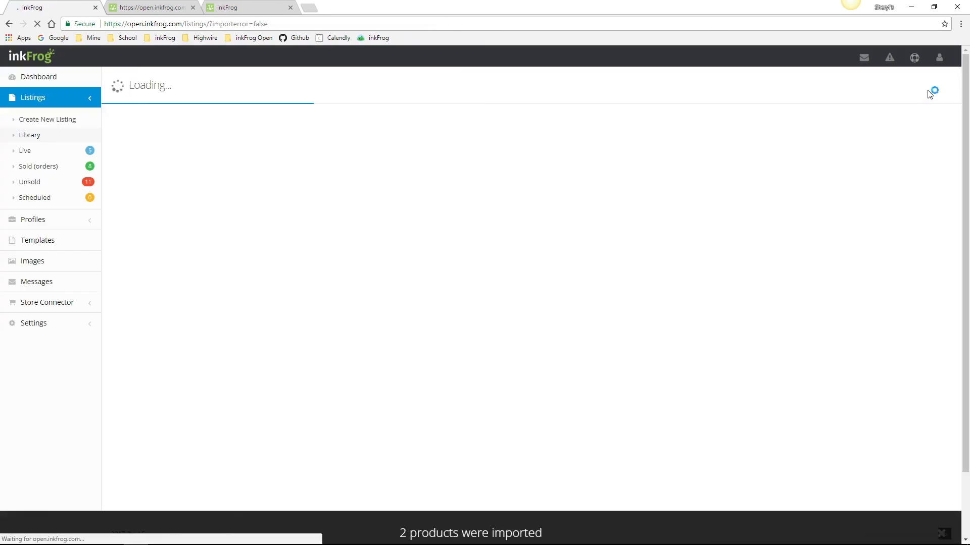
pyautogui.hotkey('ctrl', 'Tab')
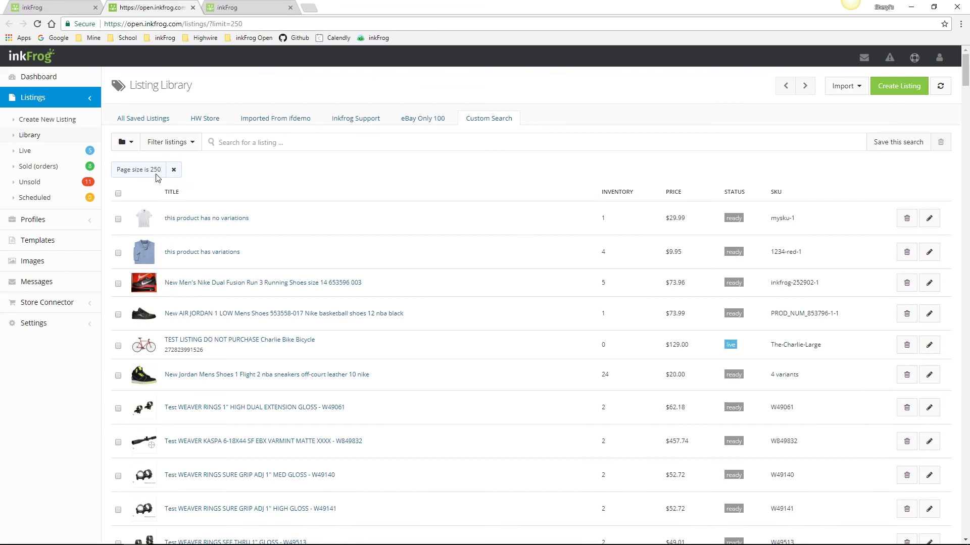
# Switch to the browser tab showing the store's Store Connector settings
pyautogui.hotkey('ctrl', 'Tab')
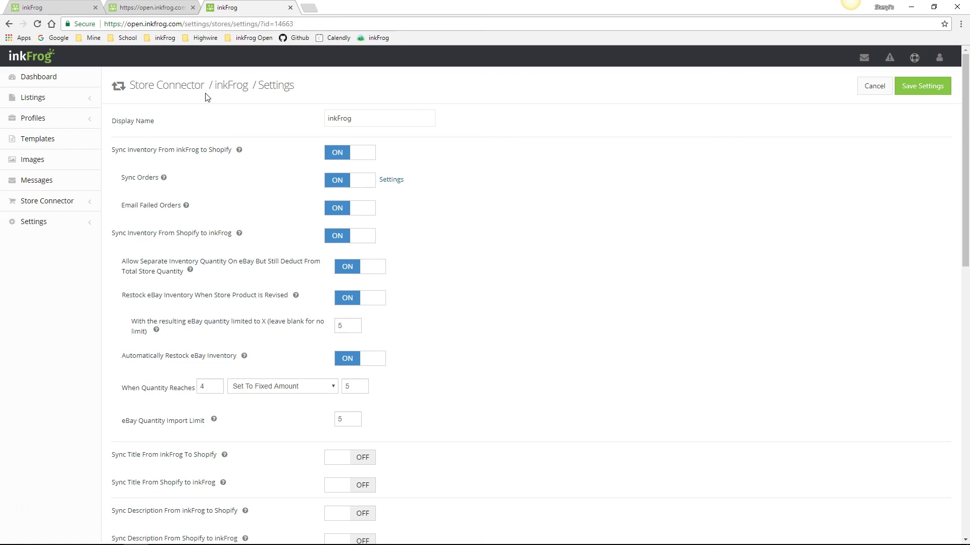